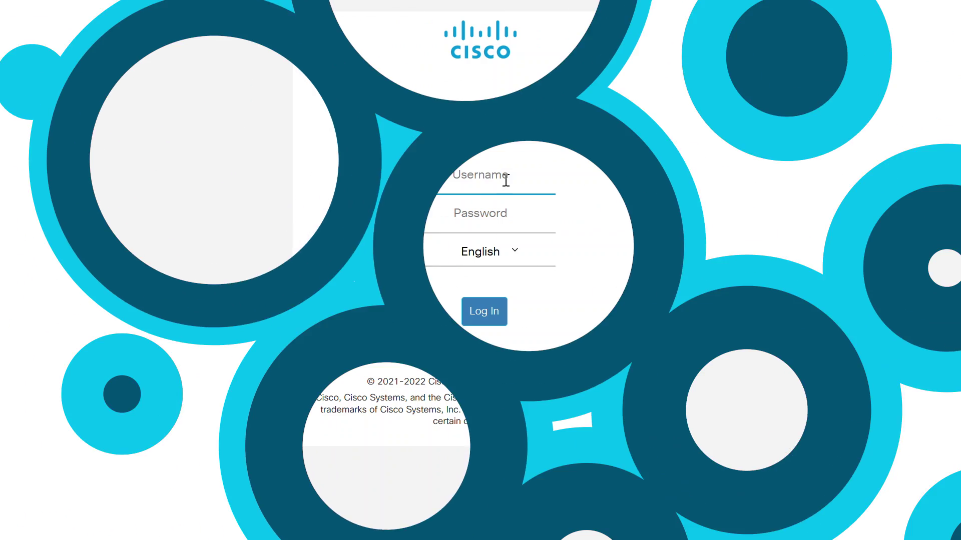
# - Sign in with the administrator username and password, then open VLAN Management > VLAN Settings
pyautogui.write('admin')
pyautogui.press('Tab')
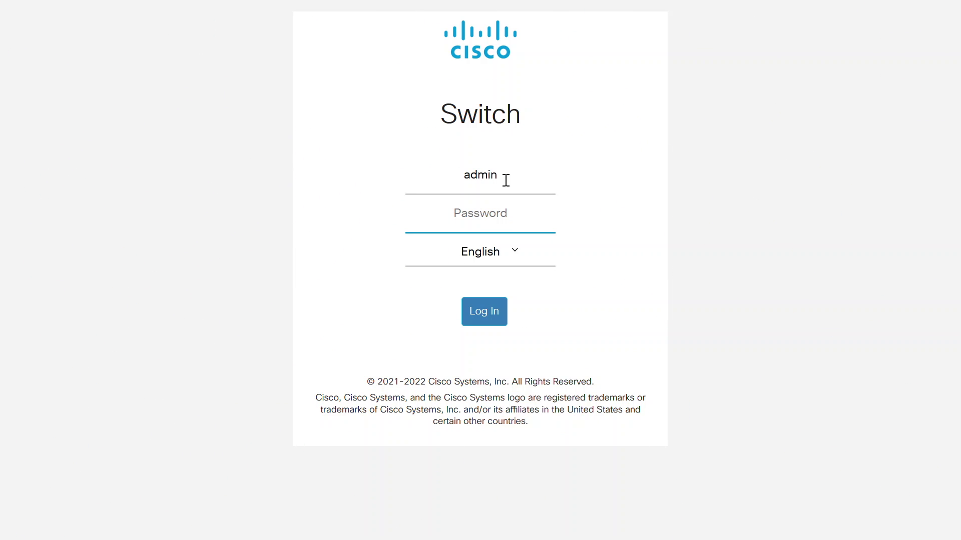
pyautogui.write('cisco123')
pyautogui.click(497, 315)
pyautogui.click(133, 368)
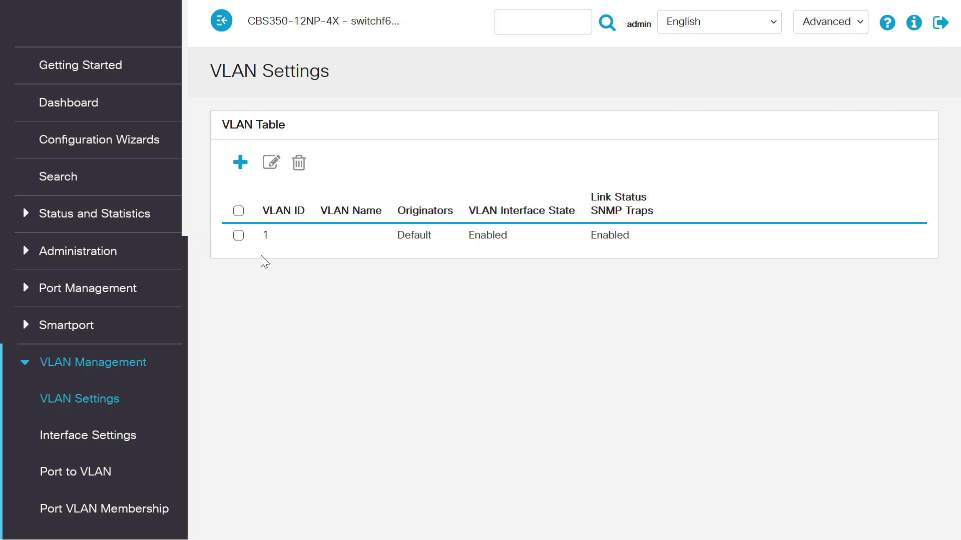
# - Add VLAN 100 named VLAN100
pyautogui.click(240, 163)
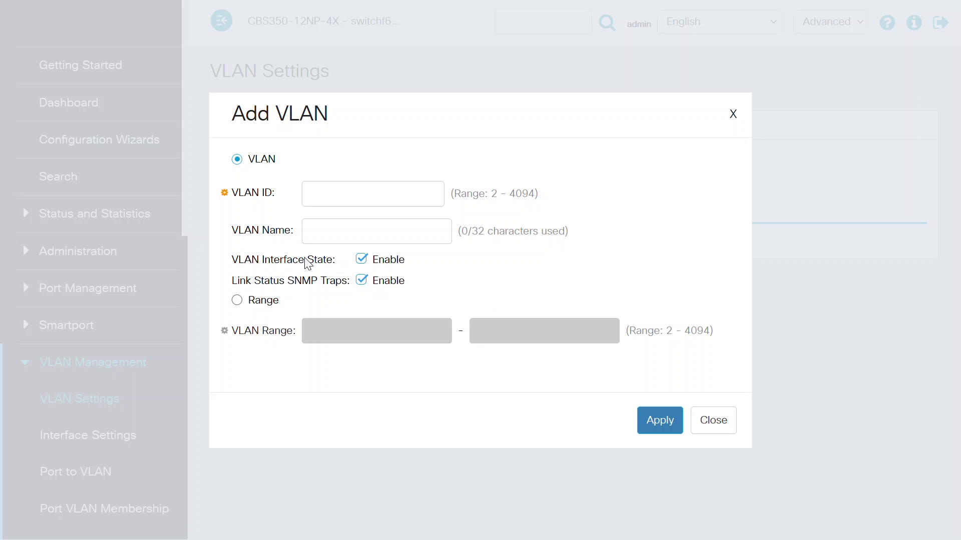
pyautogui.click(329, 184)
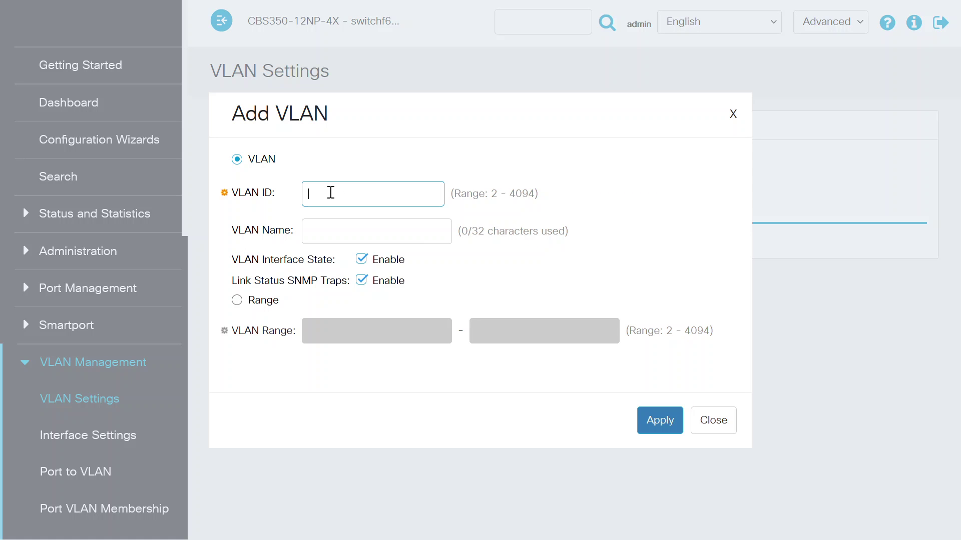
pyautogui.write('100')
pyautogui.click(357, 233)
pyautogui.write('VLAN100')
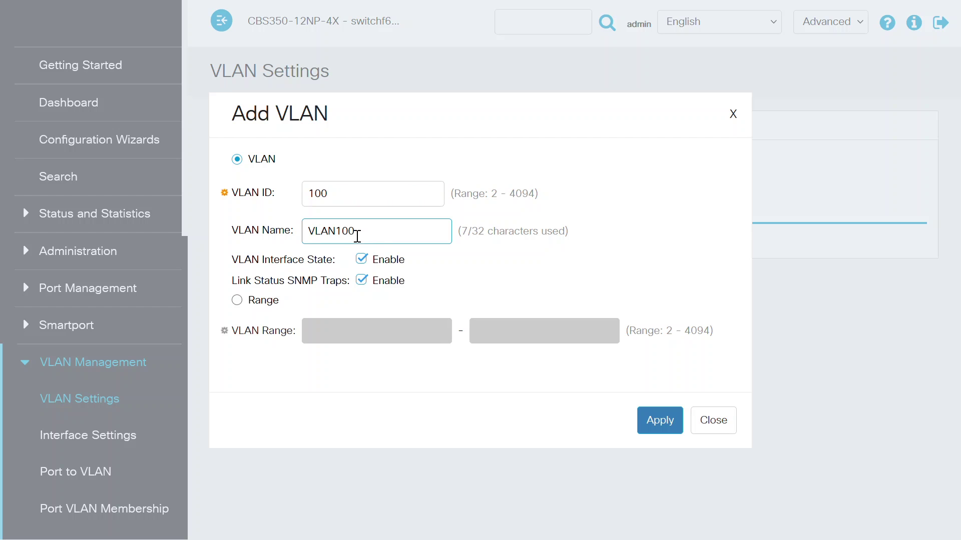
pyautogui.click(658, 425)
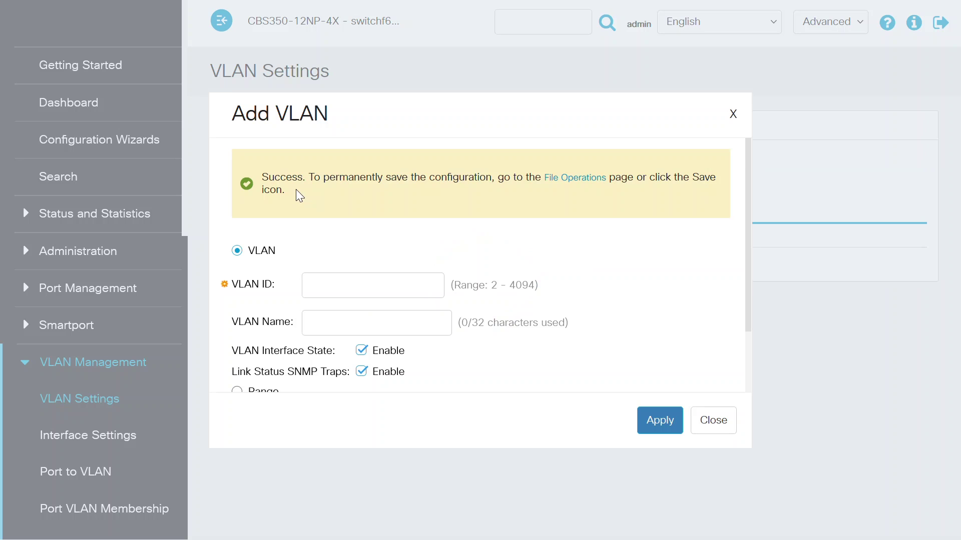
# - Add VLAN 200 named VLAN200 and return to the VLAN table
pyautogui.click(328, 283)
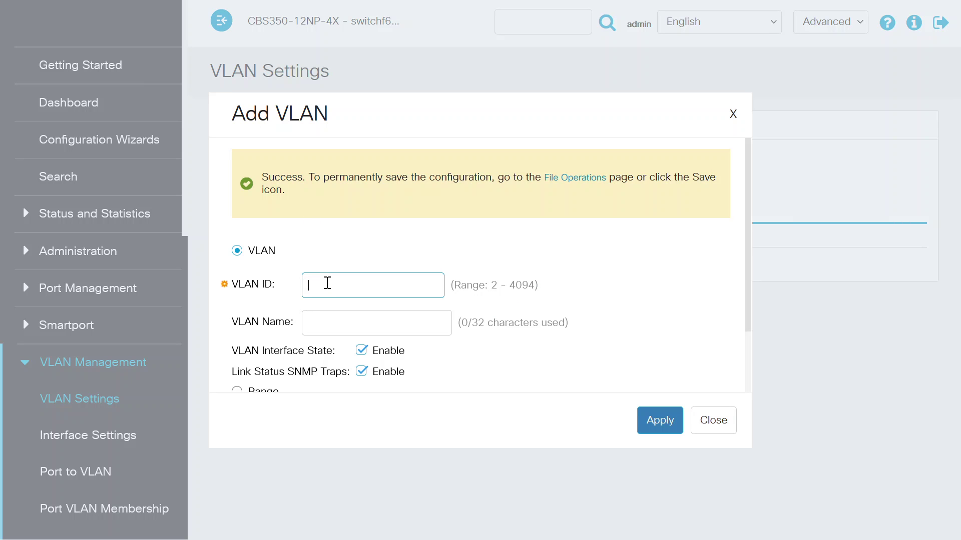
pyautogui.write('200')
pyautogui.click(334, 330)
pyautogui.write('VLAN200')
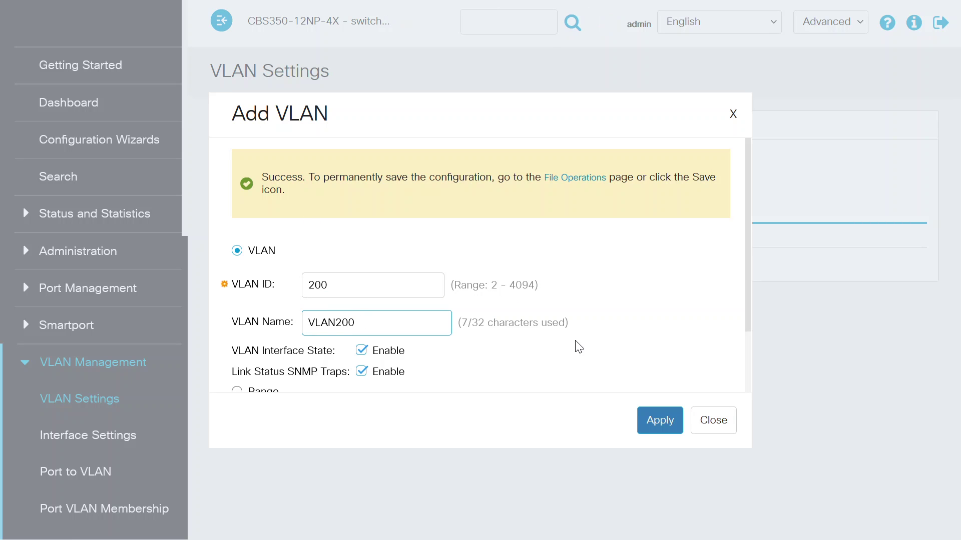
pyautogui.click(658, 421)
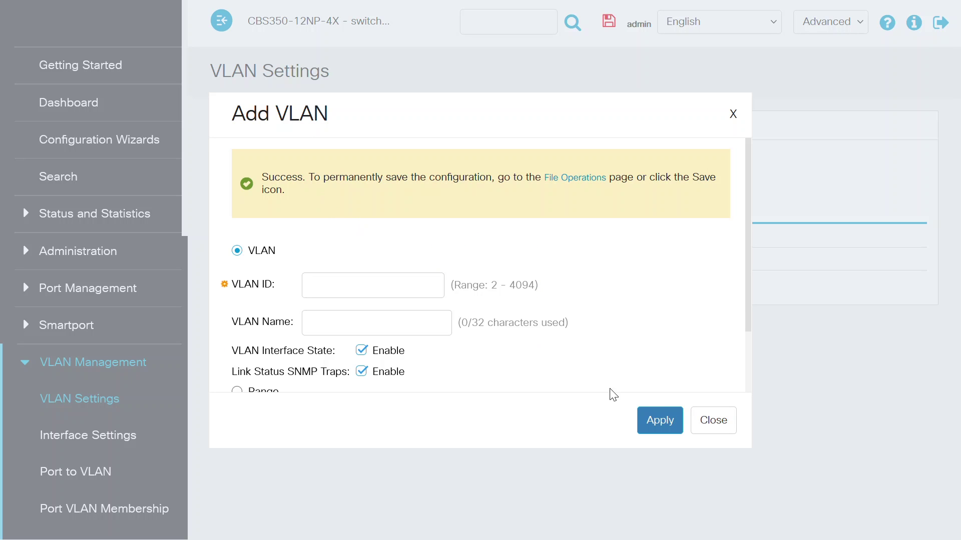
pyautogui.click(710, 427)
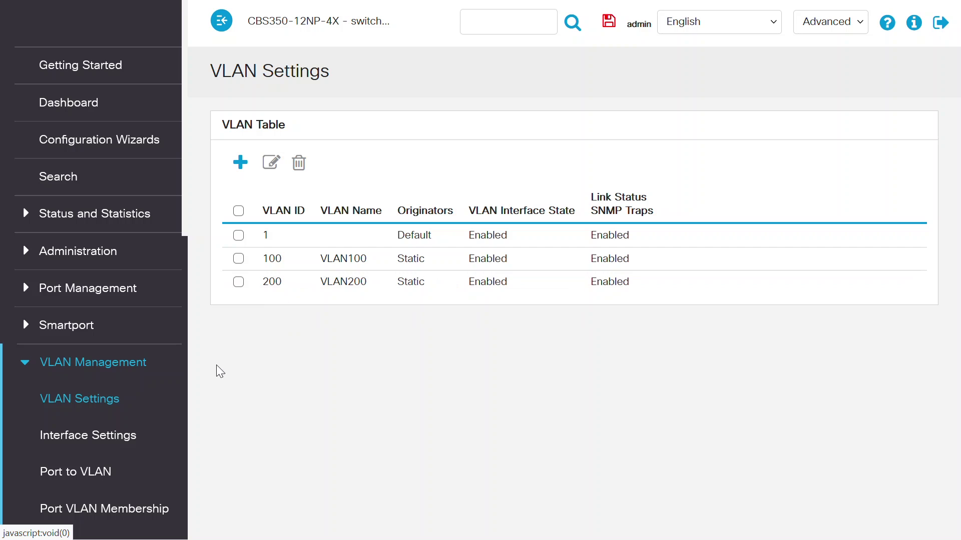
# - Open VLAN Management > Interface Settings to list ports FI1–FI7 and their modes
pyautogui.click(103, 438)
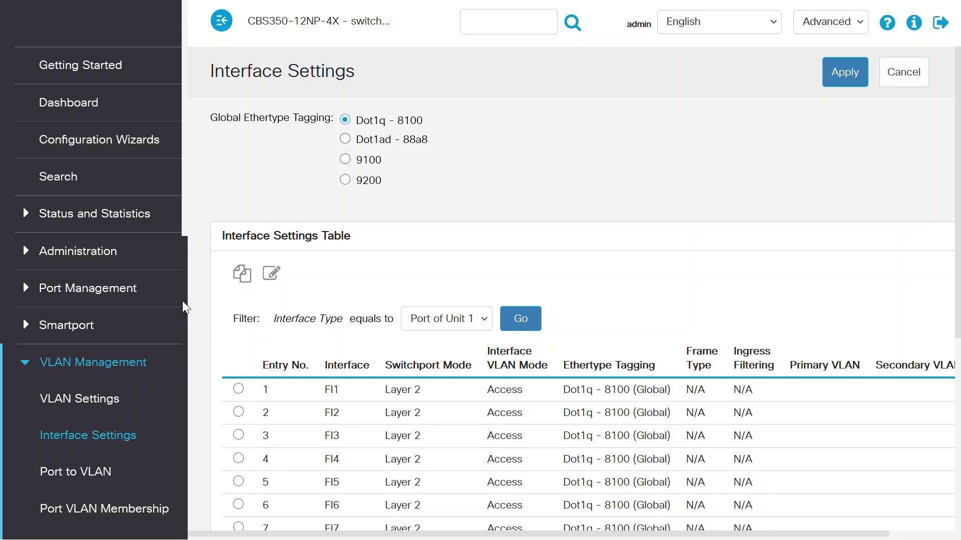
# - In Port VLAN Membership, set port FI1's access and native VLAN to 100 and apply
pyautogui.click(133, 510)
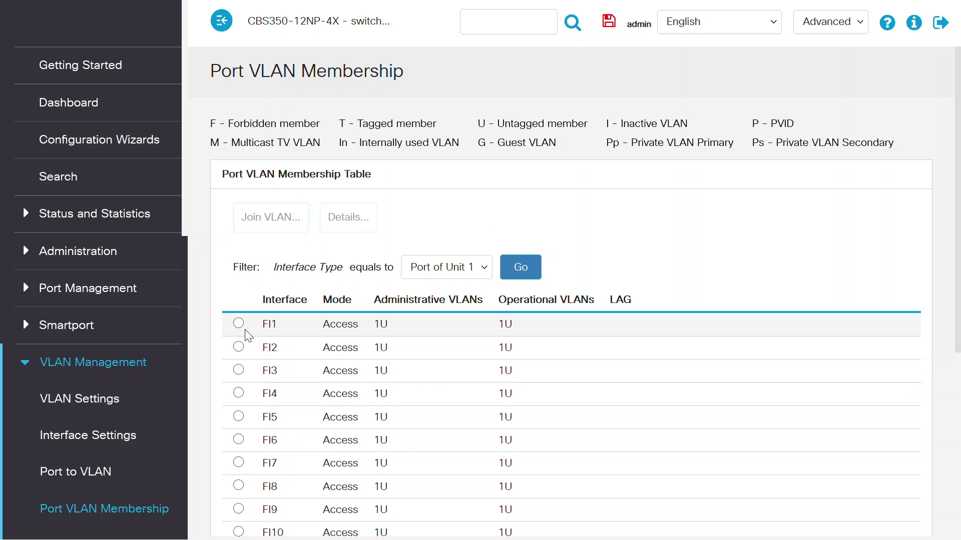
pyautogui.click(238, 324)
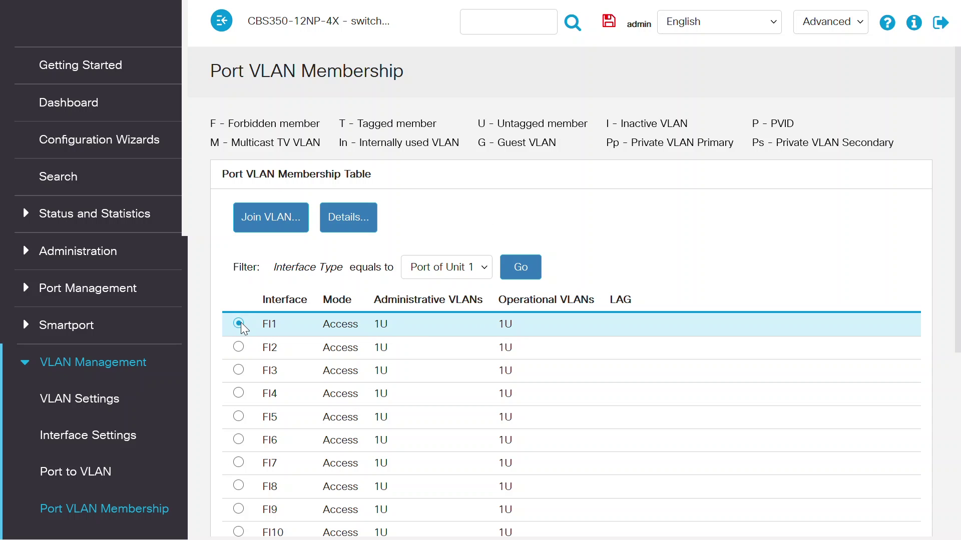
pyautogui.click(275, 217)
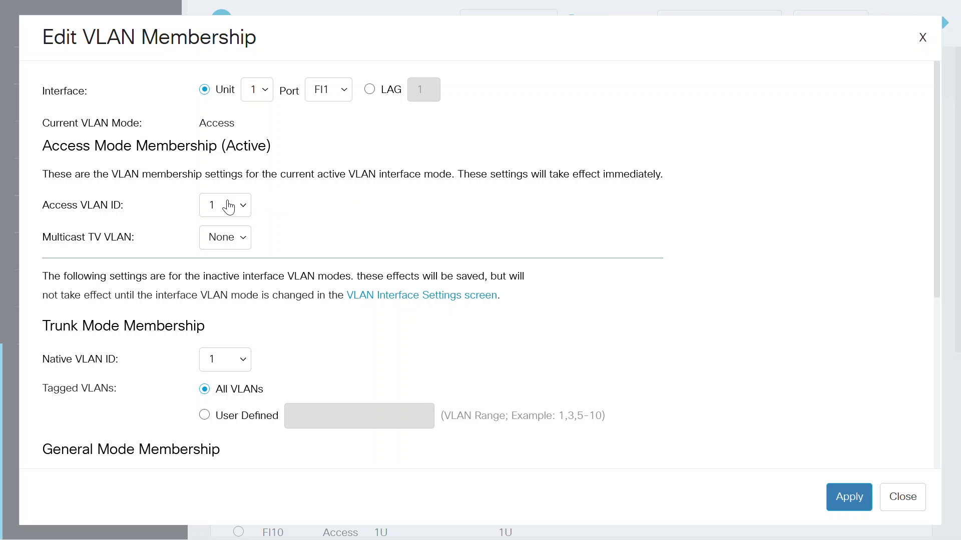
pyautogui.click(228, 206)
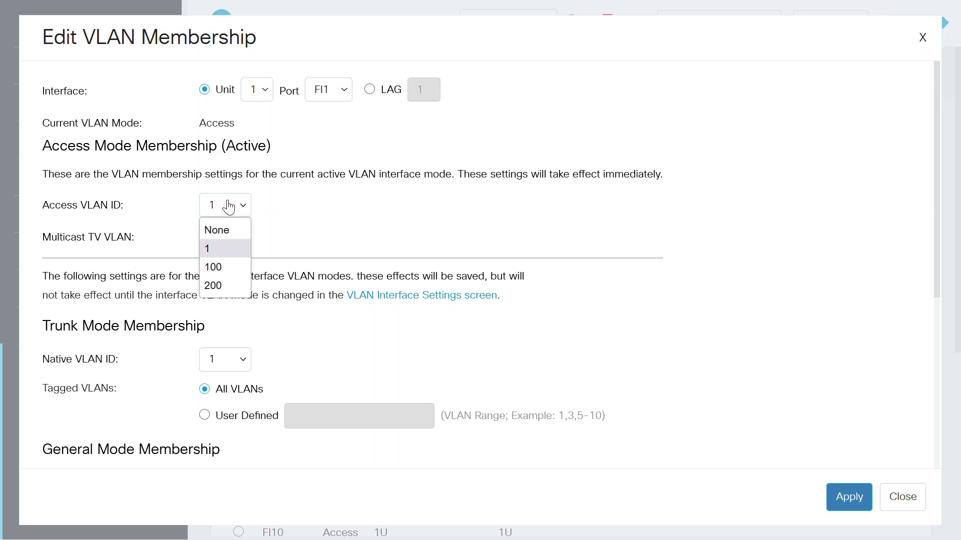
pyautogui.click(221, 274)
pyautogui.click(221, 356)
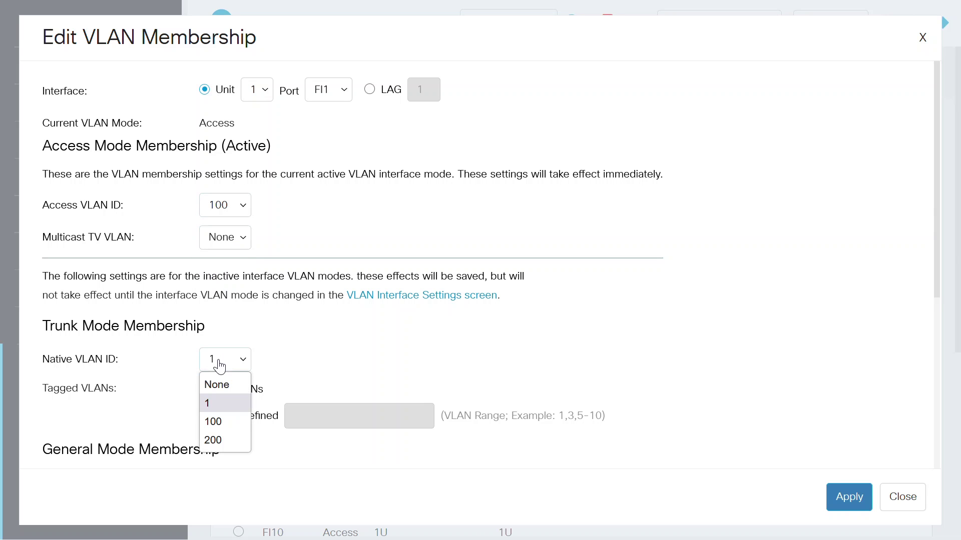
pyautogui.click(216, 421)
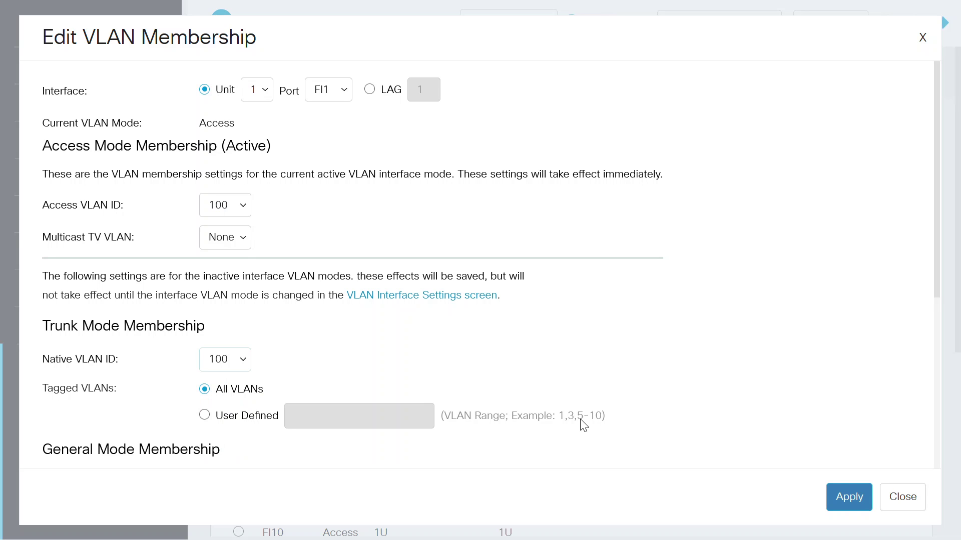
pyautogui.click(849, 497)
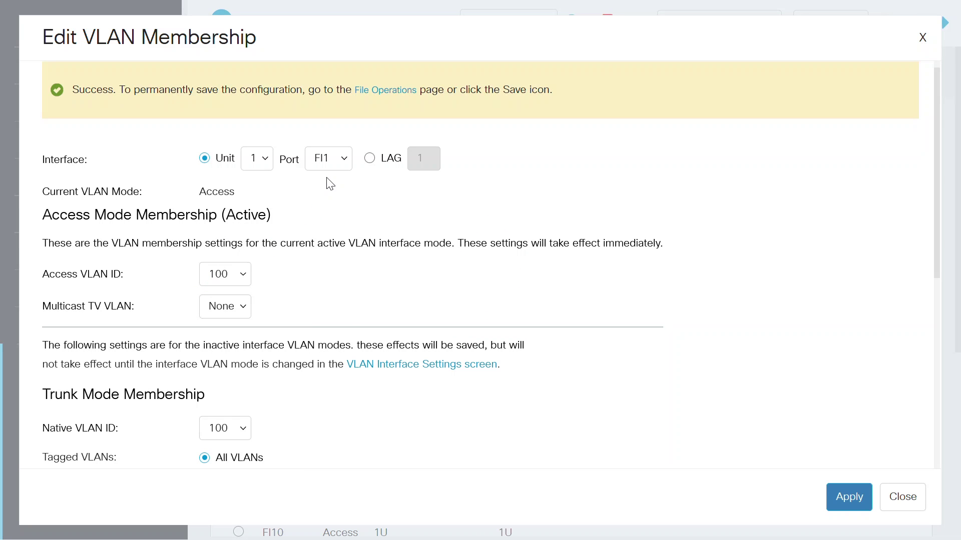
pyautogui.click(334, 167)
# - Set port FI2's access and native VLAN to 200, apply, and close the editor
pyautogui.click(325, 202)
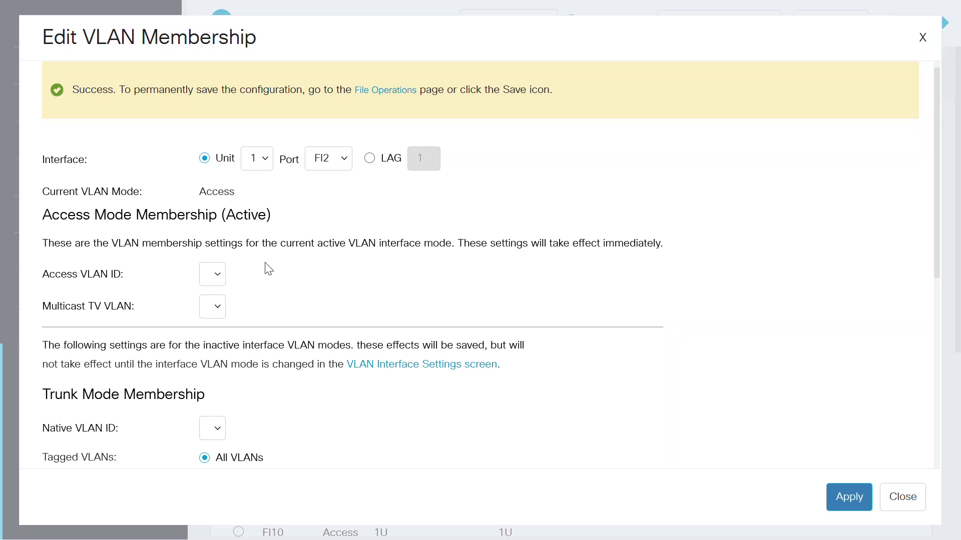
pyautogui.click(233, 282)
pyautogui.click(218, 352)
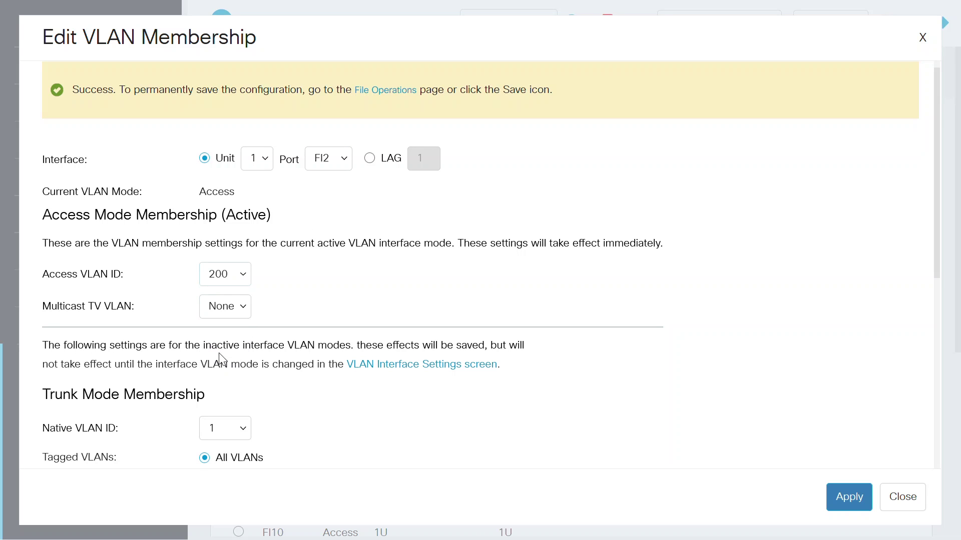
pyautogui.click(229, 433)
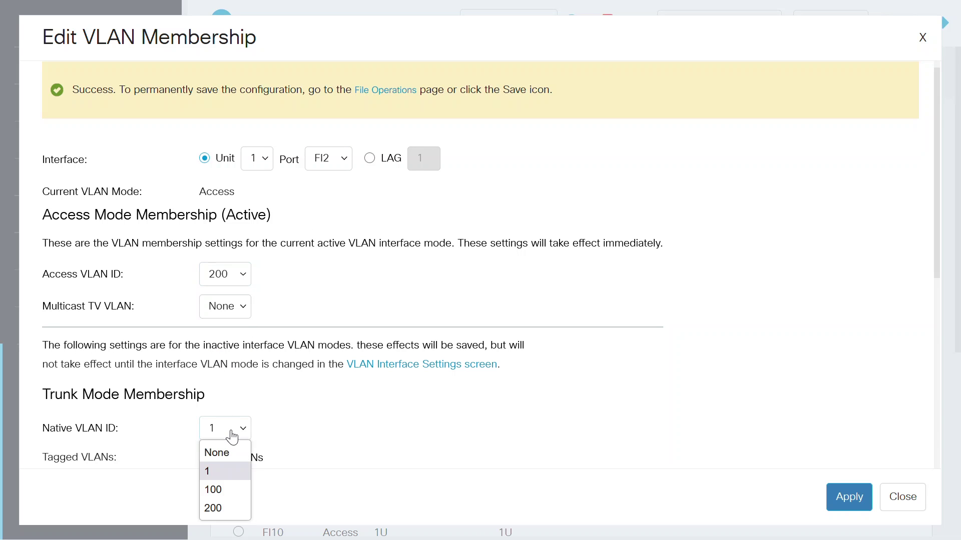
pyautogui.click(222, 509)
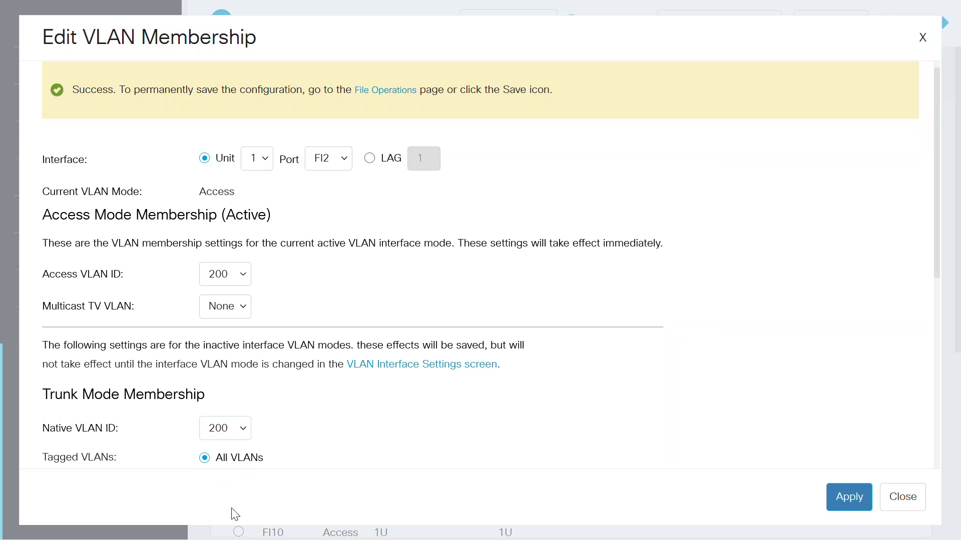
pyautogui.click(844, 498)
pyautogui.click(908, 498)
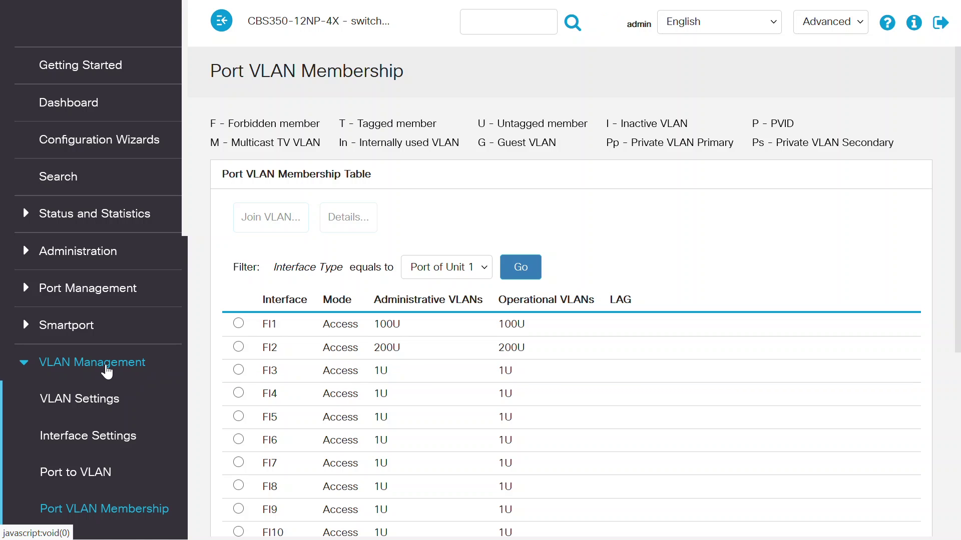
pyautogui.click(80, 371)
# - On the IPv4 Interface page, start a new IP interface on VLAN 100
pyautogui.scroll(-3, 186, 281)
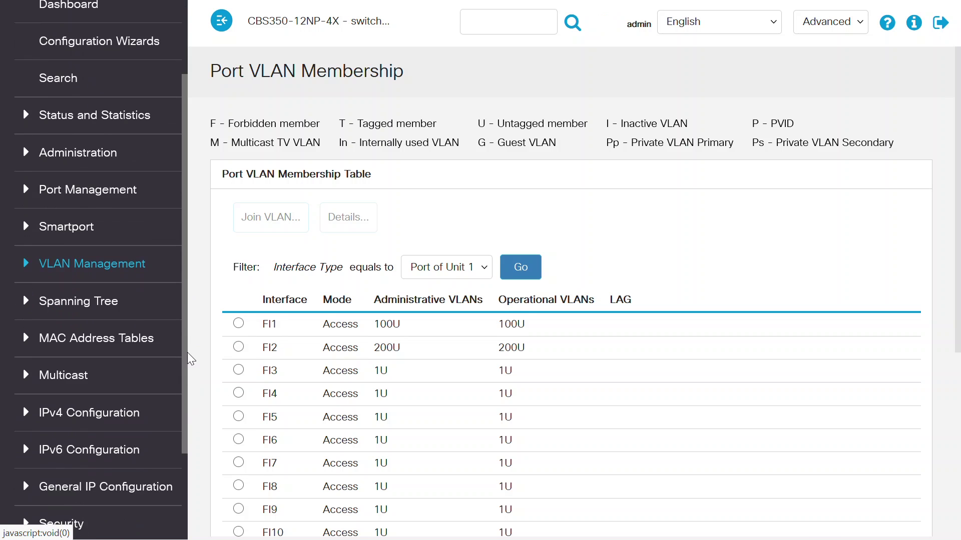
pyautogui.click(120, 378)
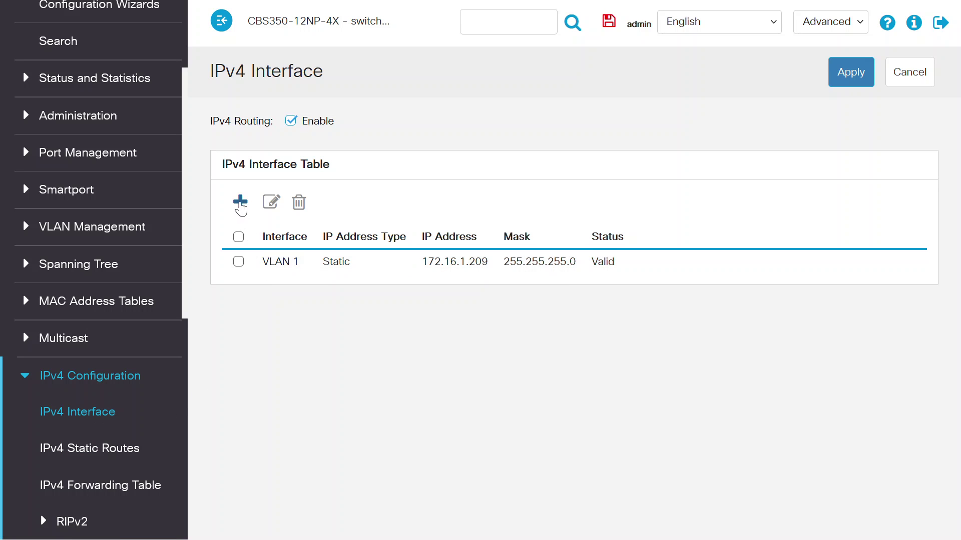
pyautogui.click(240, 202)
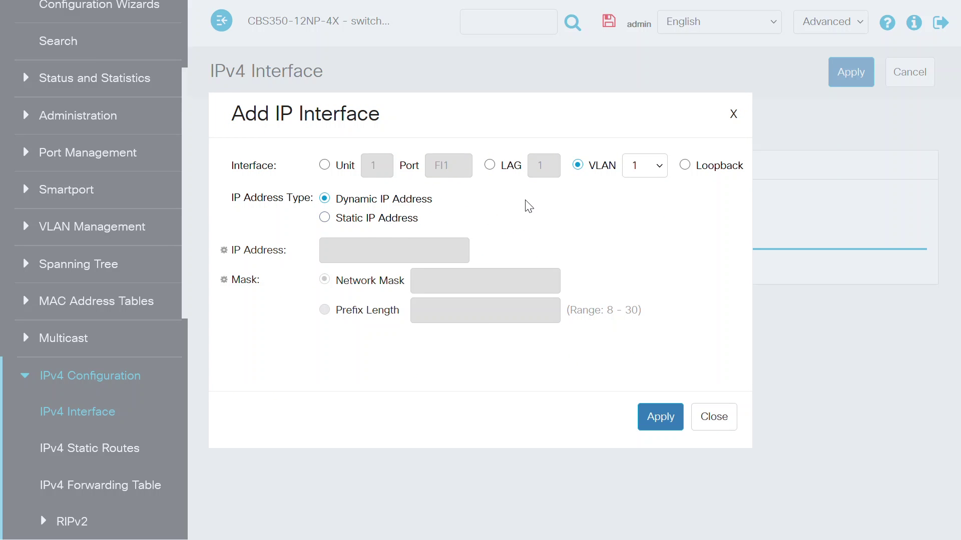
pyautogui.click(641, 172)
pyautogui.click(639, 188)
pyautogui.click(642, 213)
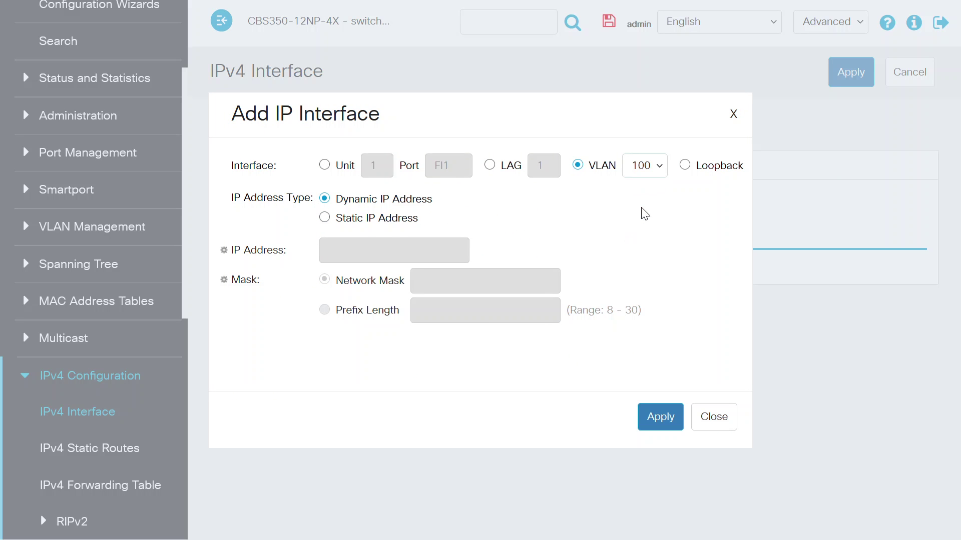
# - Give it static address 172.16.100.1 with prefix length 24 and apply
pyautogui.click(336, 222)
pyautogui.click(327, 253)
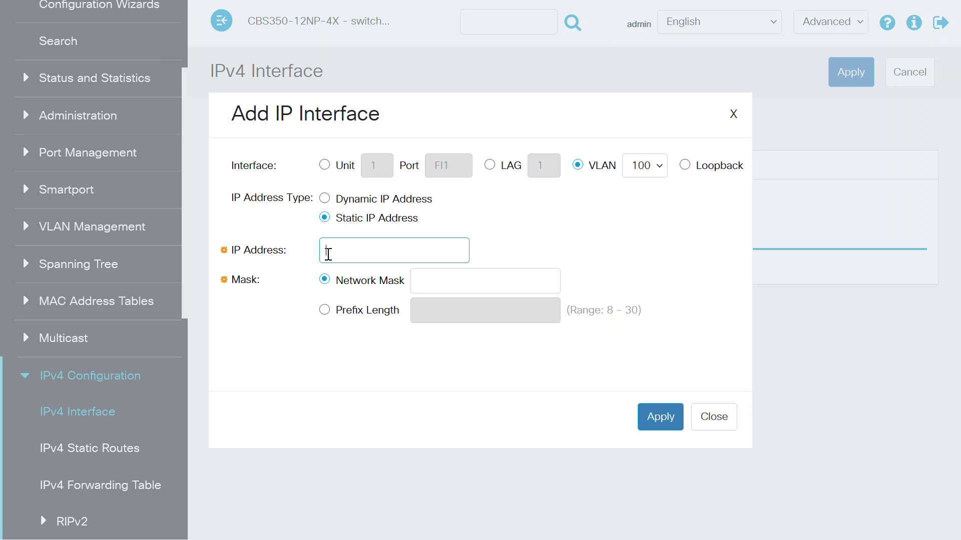
pyautogui.write('172.16.100.1')
pyautogui.click(350, 312)
pyautogui.click(419, 310)
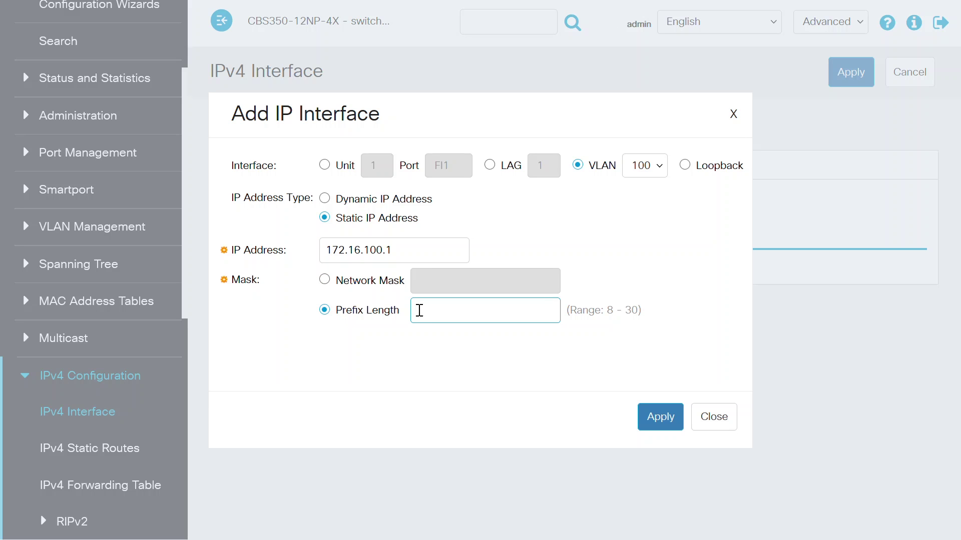
pyautogui.write('24')
pyautogui.click(652, 415)
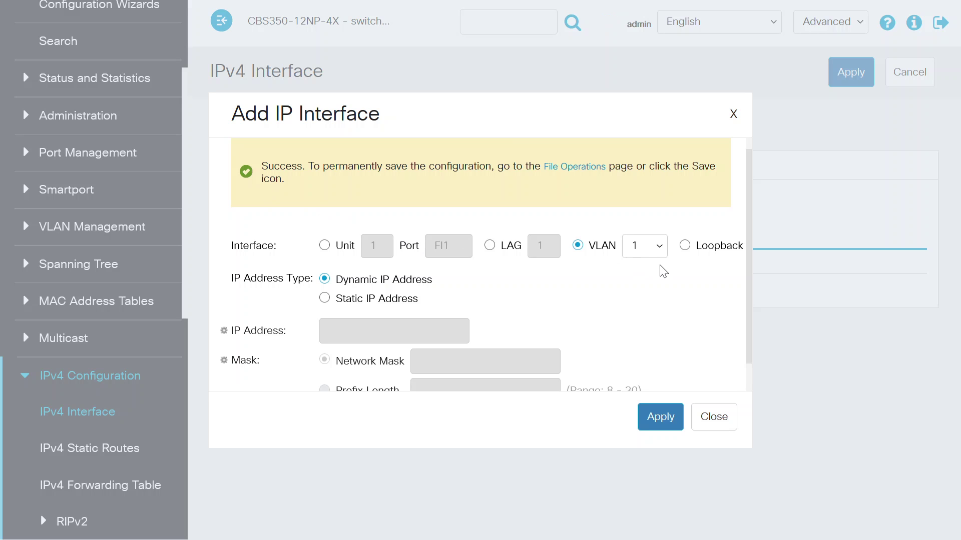
# - Add a static IPv4 interface 172.16.200.1 /24 on VLAN 200, apply, and close the form
pyautogui.click(646, 248)
pyautogui.click(640, 317)
pyautogui.click(326, 299)
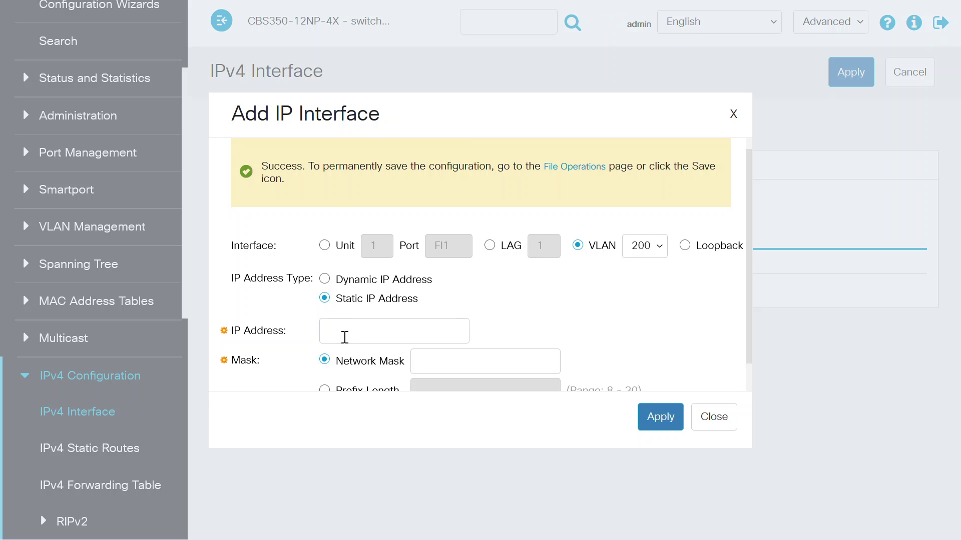
pyautogui.click(344, 337)
pyautogui.write('172')
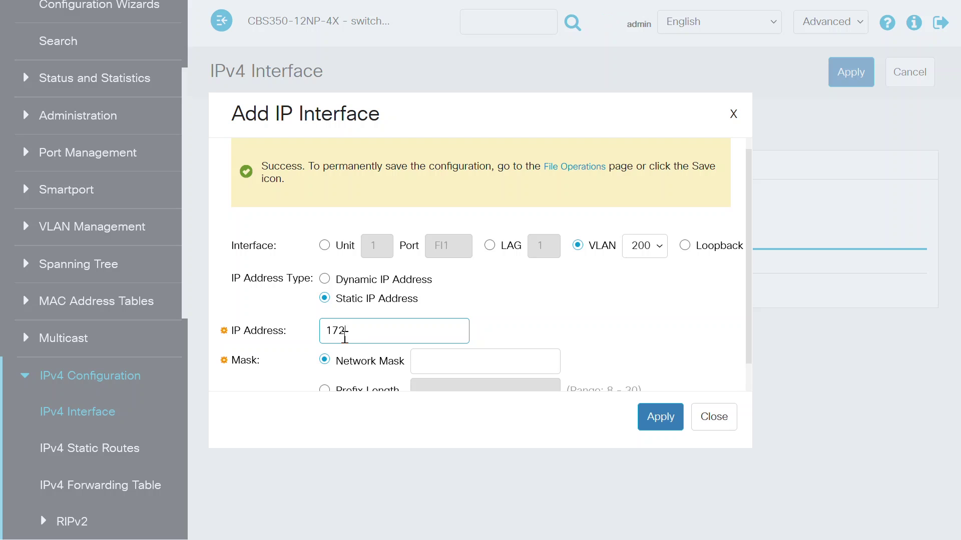
pyautogui.write('.16.200.1')
pyautogui.click(326, 390)
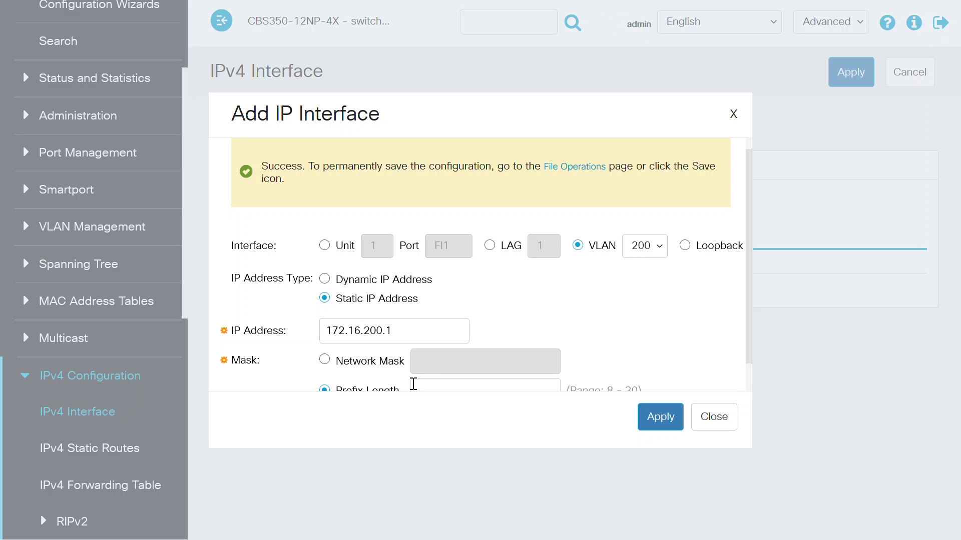
pyautogui.scroll(-1, 755, 321)
pyautogui.click(496, 360)
pyautogui.write('24')
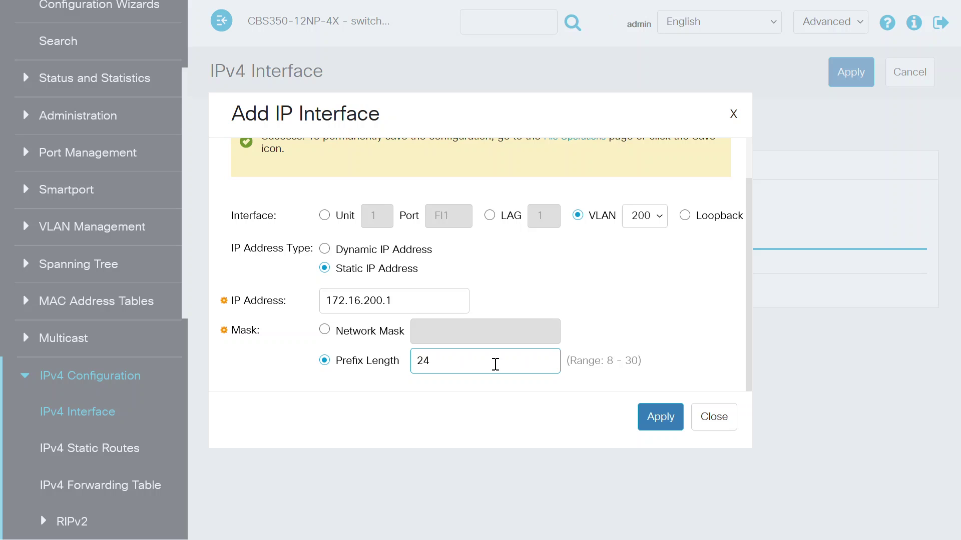
pyautogui.click(655, 422)
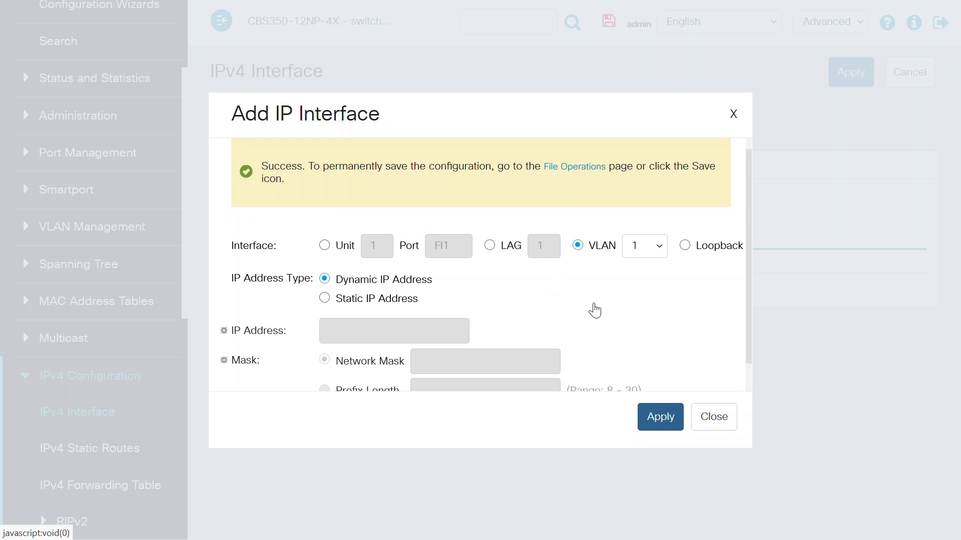
pyautogui.click(724, 423)
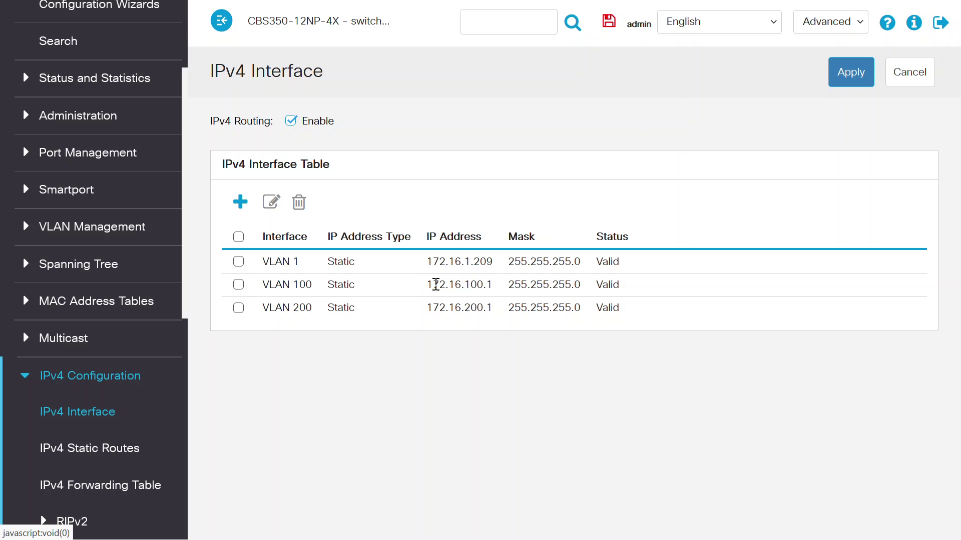
pyautogui.moveTo(427, 284); pyautogui.dragTo(500, 295)
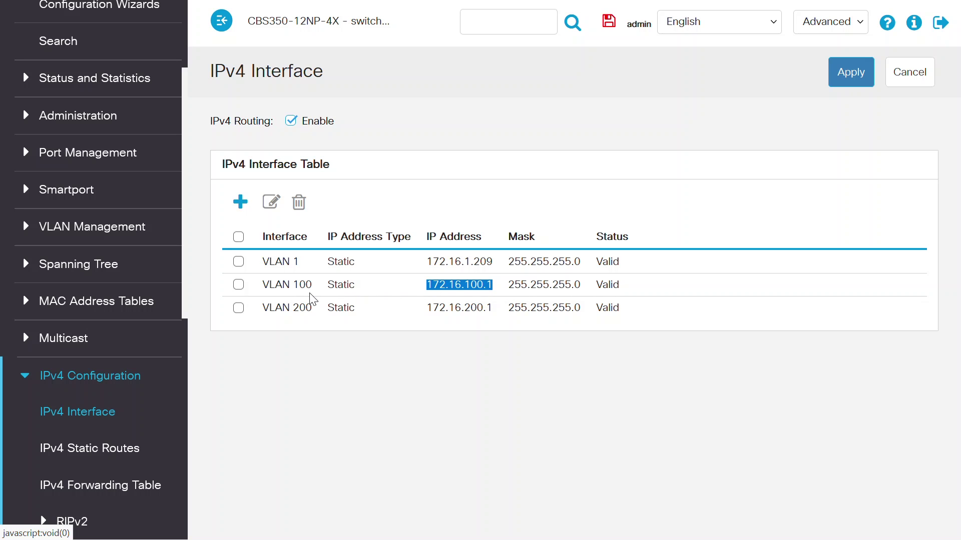
pyautogui.click(430, 308)
pyautogui.moveTo(429, 308); pyautogui.dragTo(496, 313)
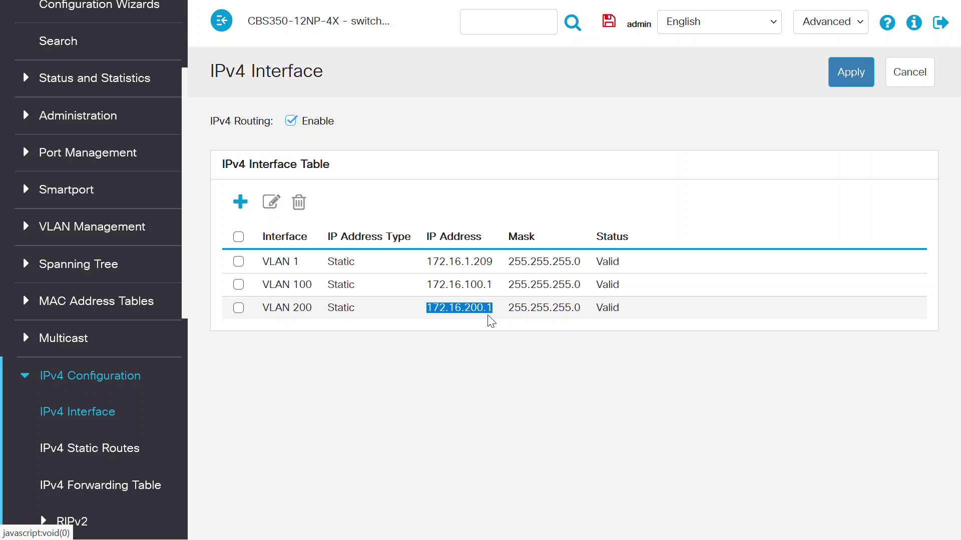
pyautogui.click(383, 343)
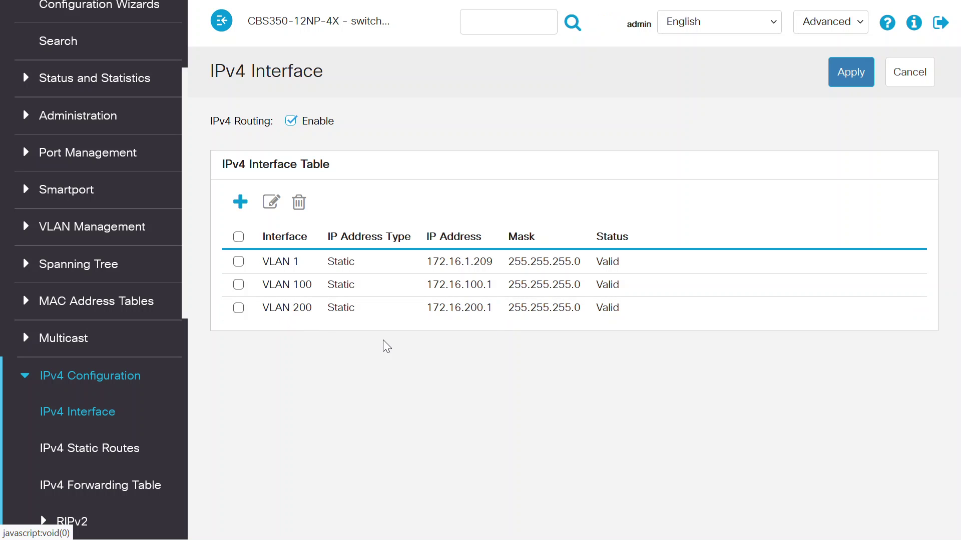